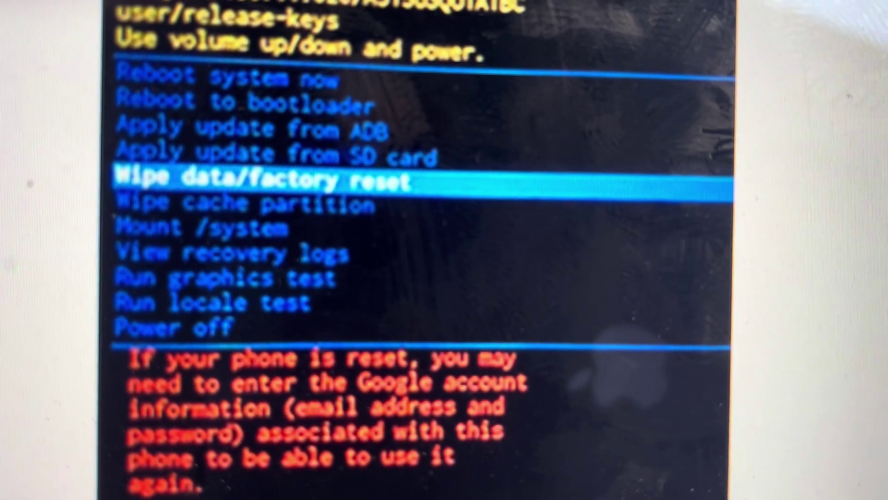
- Choose Wipe data/factory reset so the 'Wipe all user data?' confirmation appears with Factory data reset highlighted
key("Return")
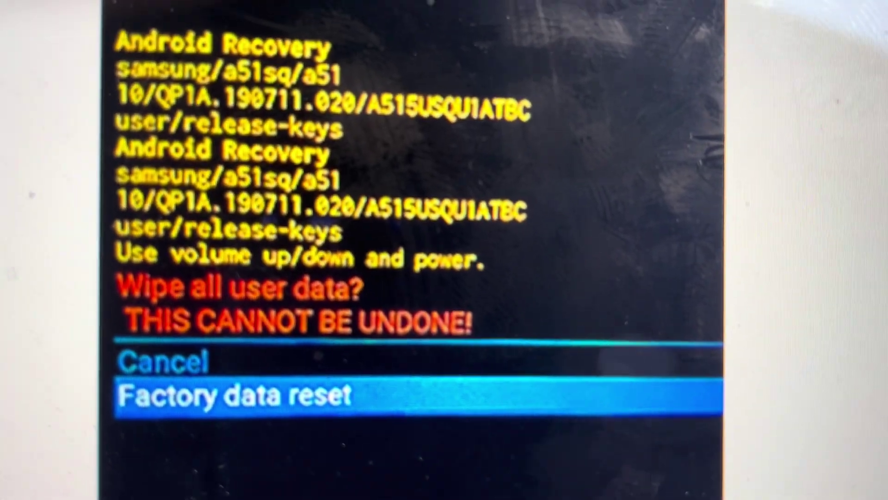